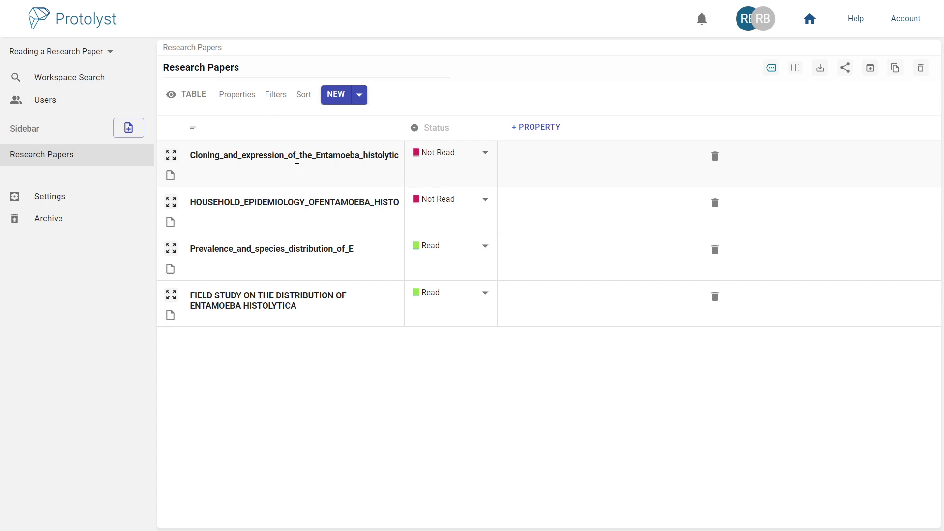
Step: Add the Multiplex_polymerase_chain_reaction_amplification_ paper to the Research Papers table and open it
click(254, 67)
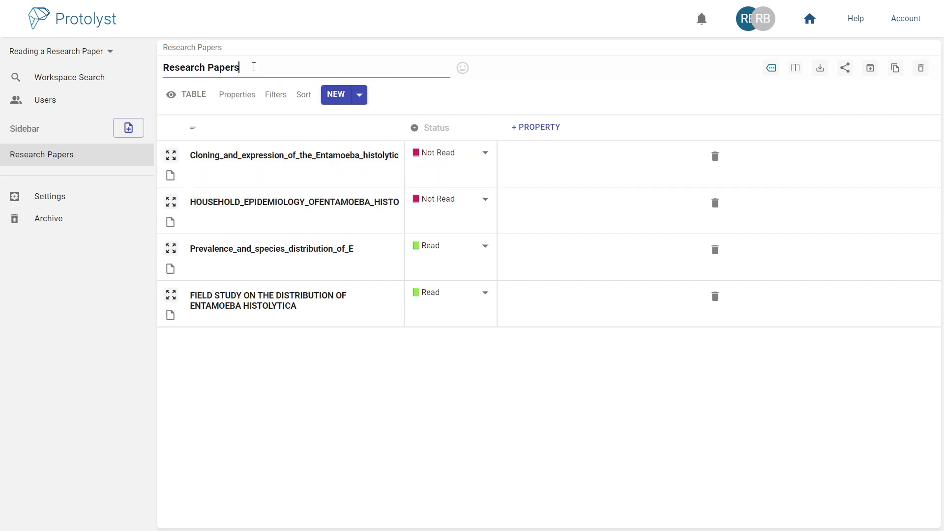
drag(88, 408, 321, 409)
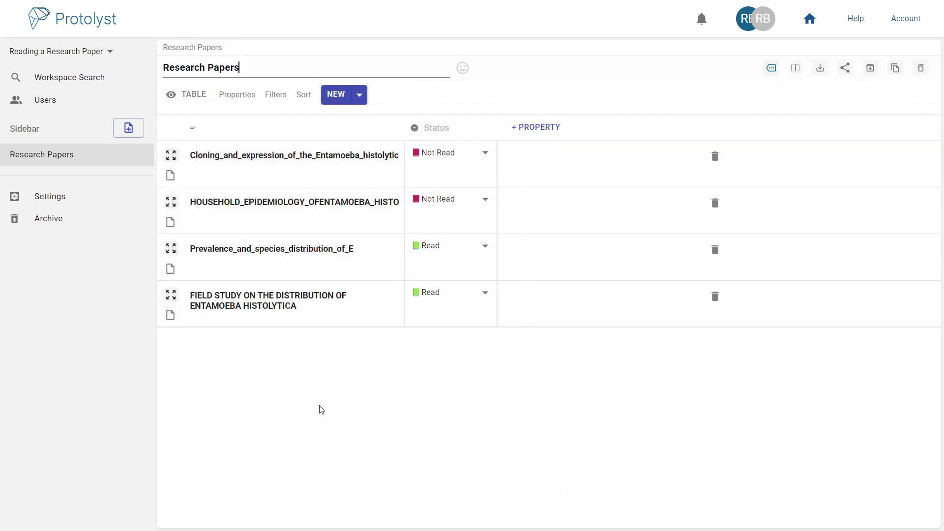
click(362, 98)
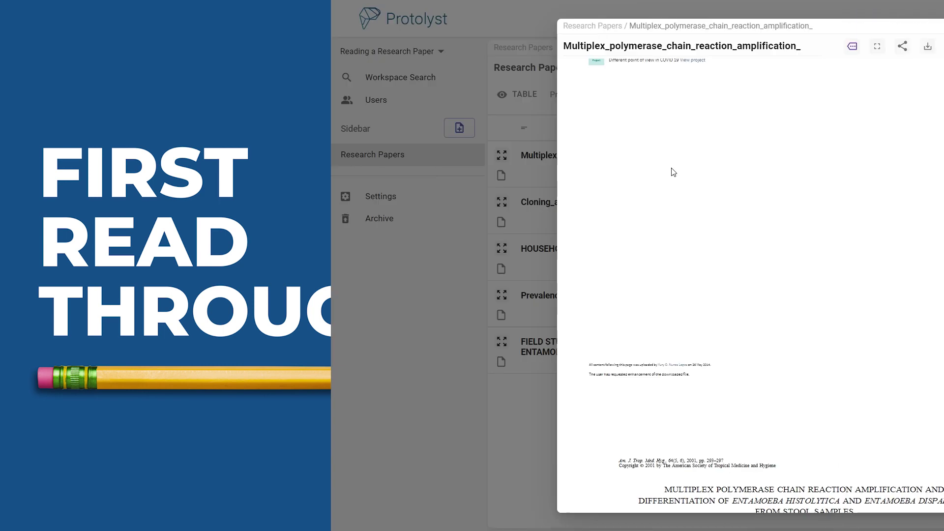
Step: Capture "MULTIPLEX POLYMERASE CHAIN REACTION AMPLIFICATION" from the paper's title as a note headed "Method"
scroll(343, 172, down, 5)
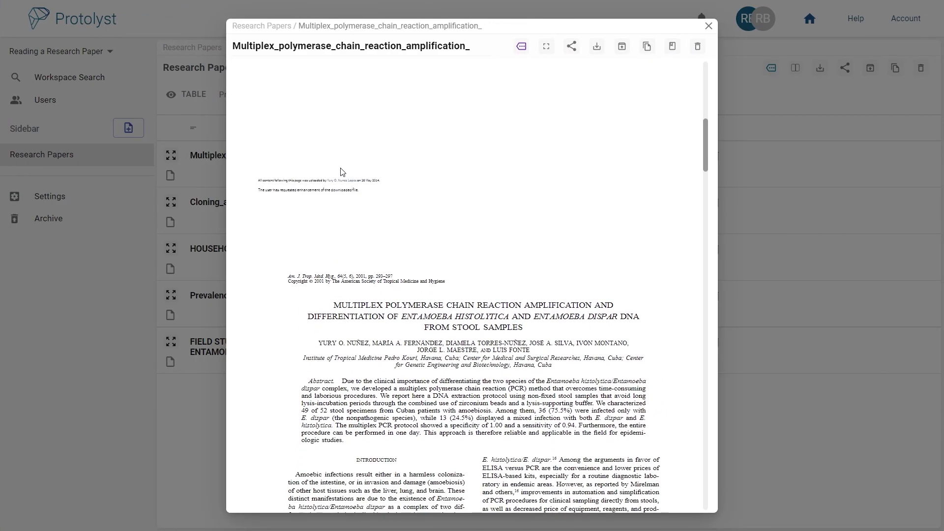
scroll(343, 173, down, 1)
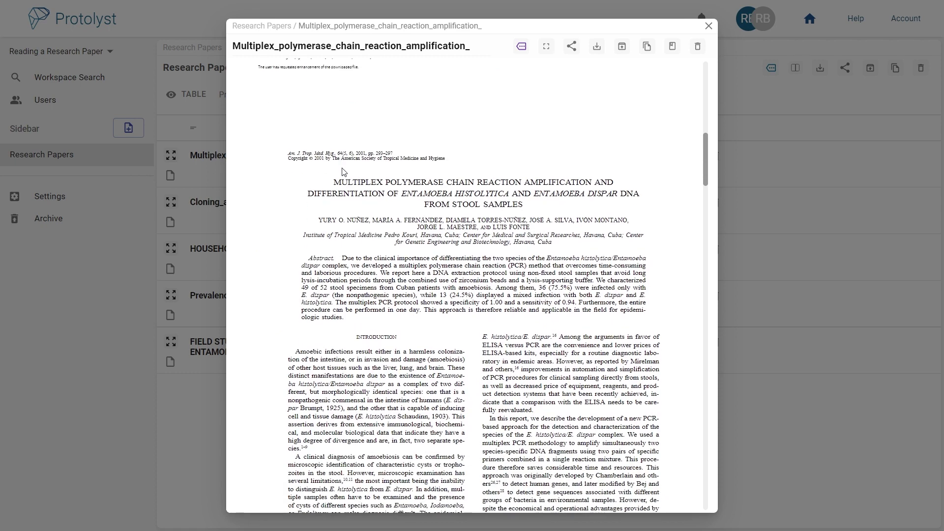
scroll(343, 172, down, 1)
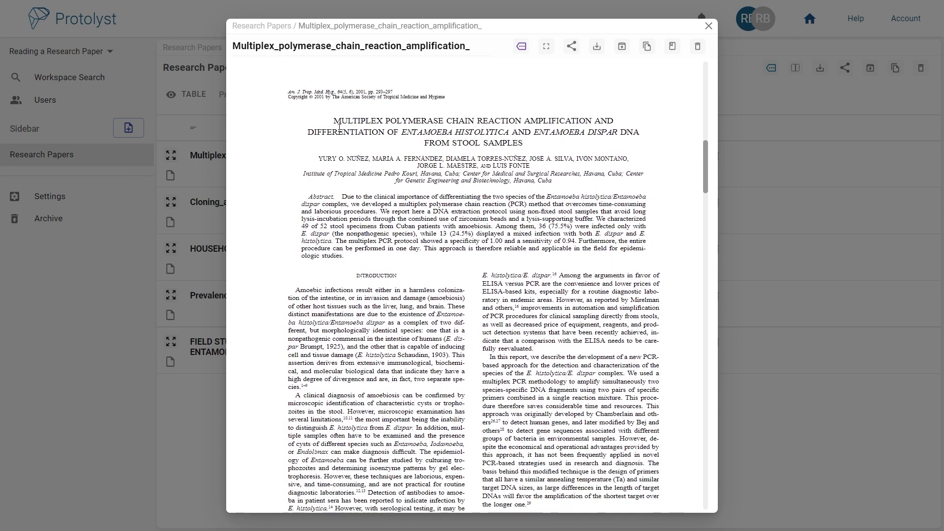
drag(337, 123, 593, 124)
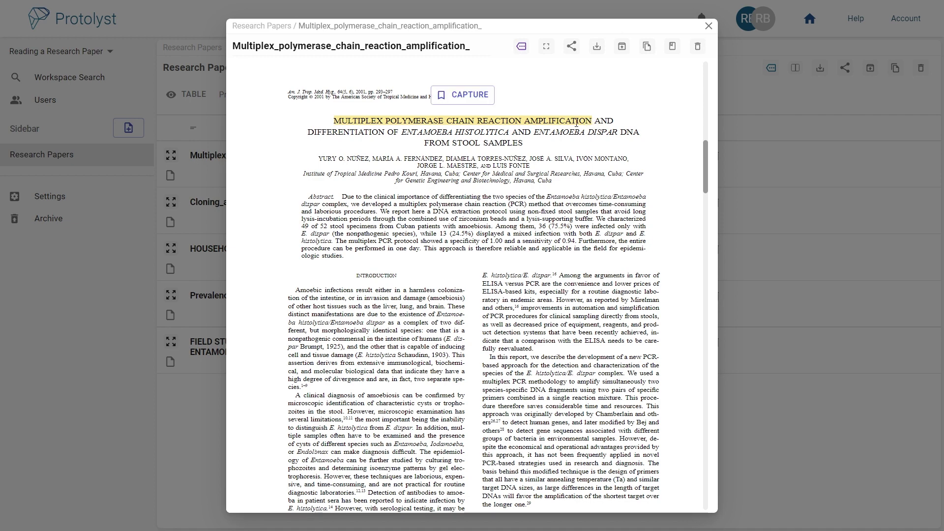
click(469, 100)
key(Return)
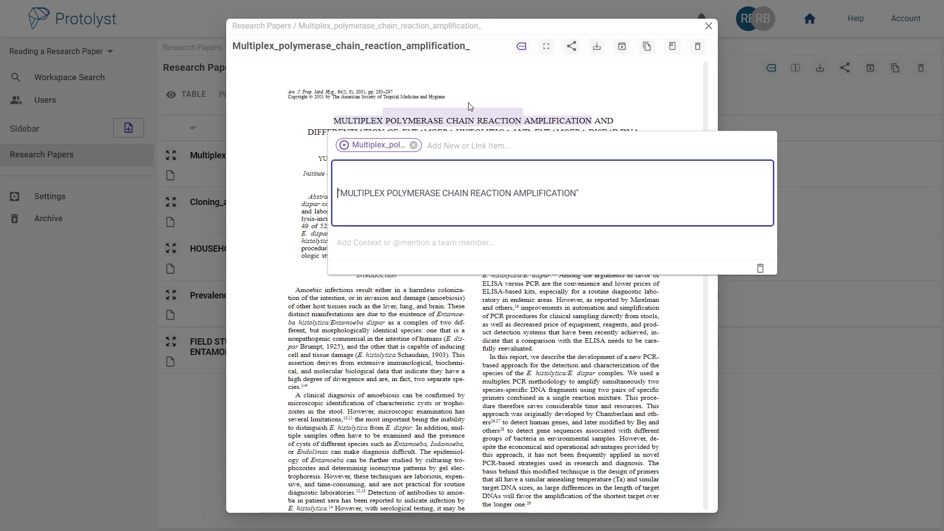
key(Up)
text(Method)
click(491, 306)
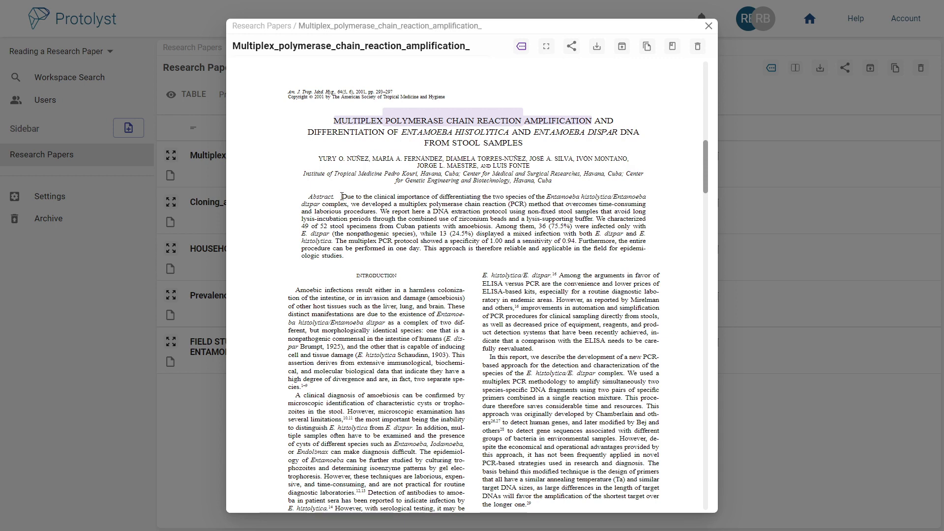
Step: Capture the abstract's first sentence as a note headed "Motivation: Save time and labor costs"
drag(343, 197, 380, 209)
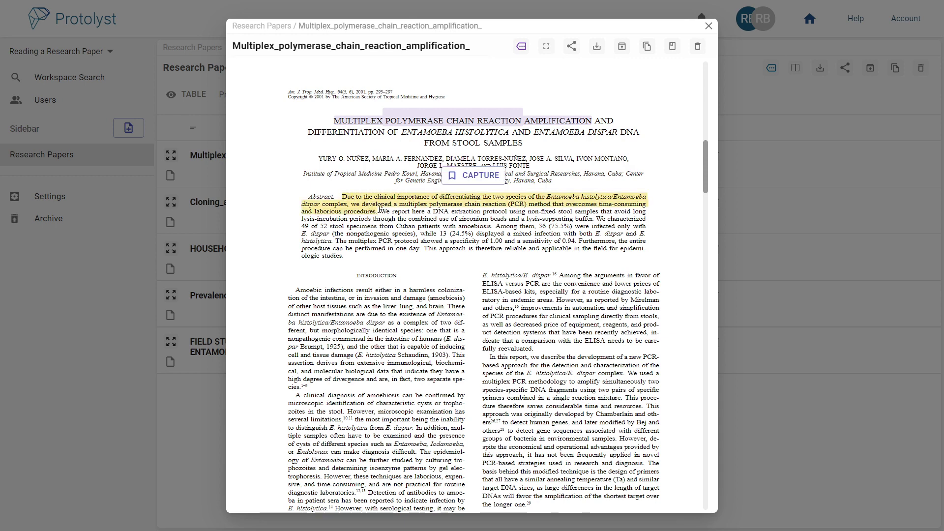
click(494, 179)
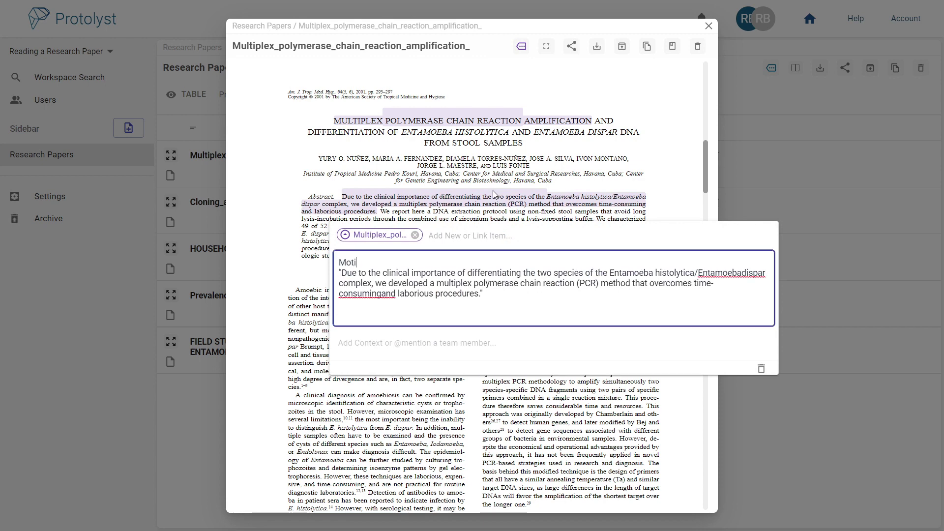
text(Motivation: Save time and)
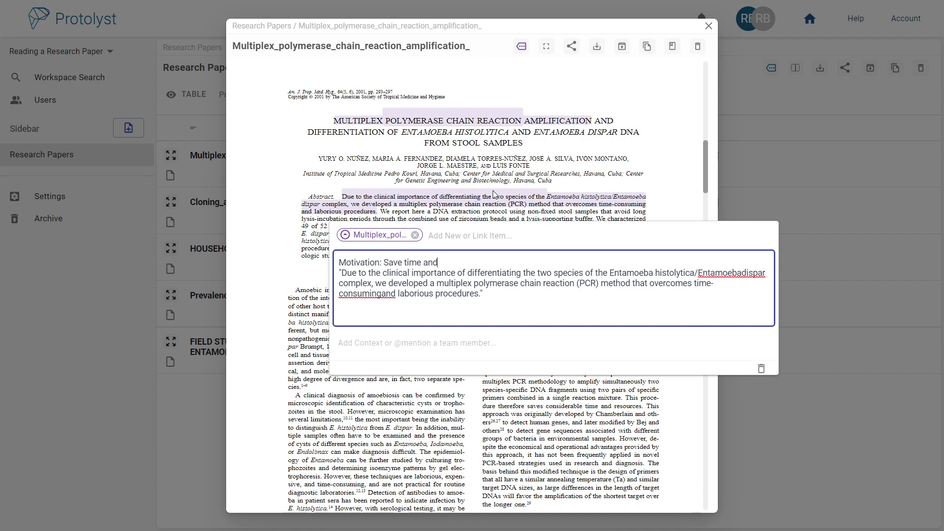
text( labor costs)
key(Return)
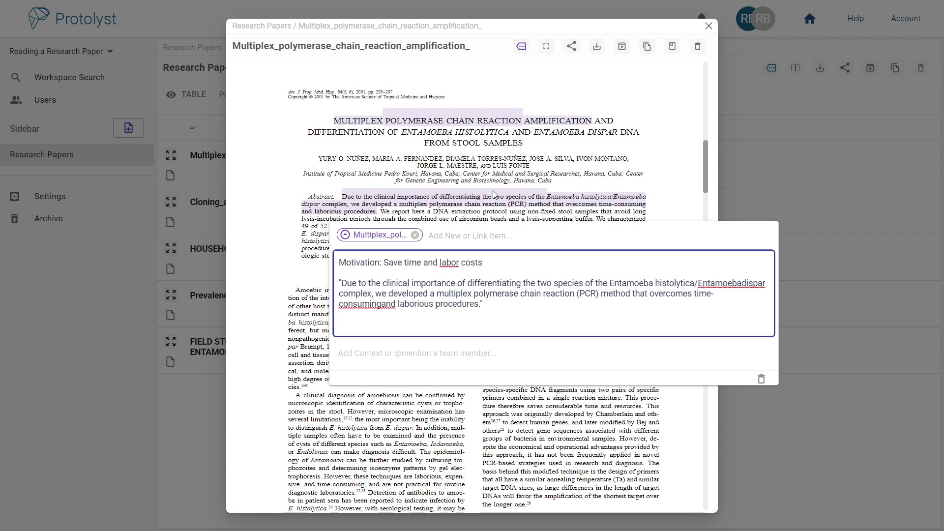
click(494, 194)
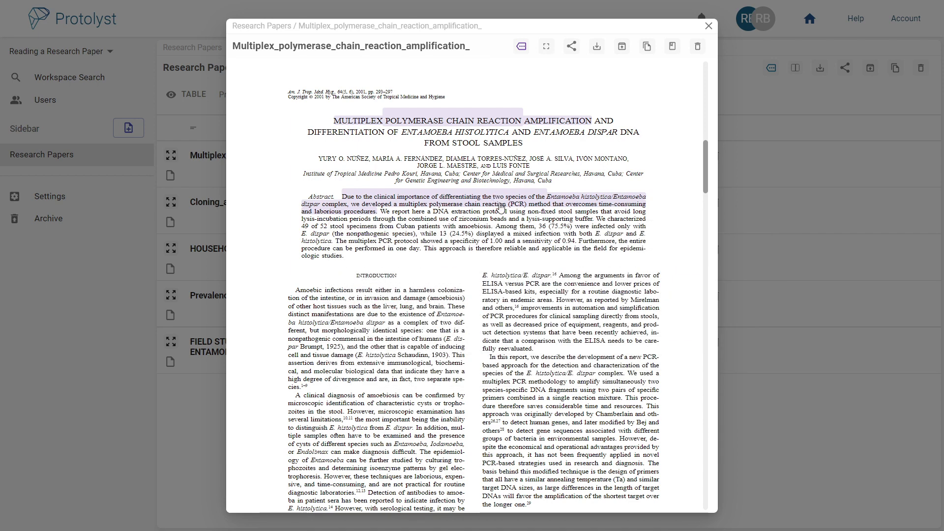
Step: Capture the introduction passage from "In this report, we describe" to "considerable time and resources" as a note headed "Key Outputs"
scroll(499, 212, down, 2)
scroll(492, 246, down, 2)
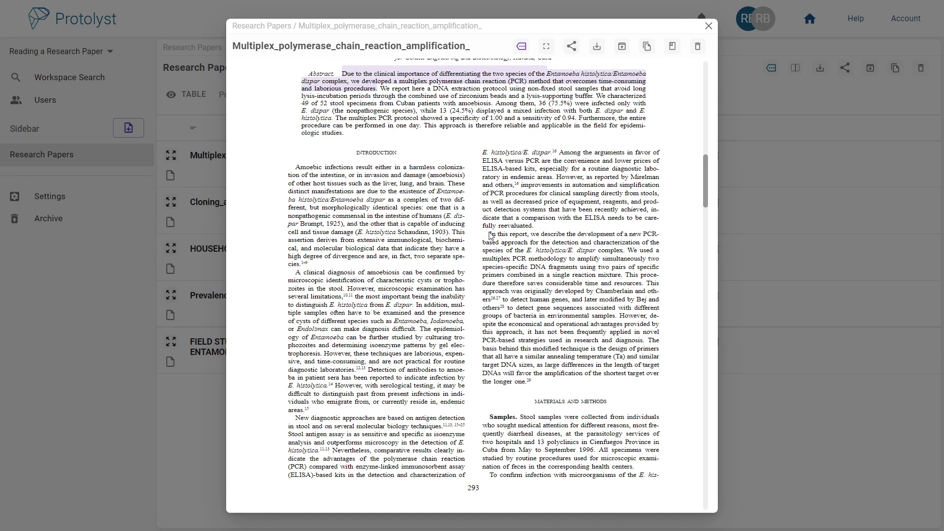
drag(491, 236, 645, 284)
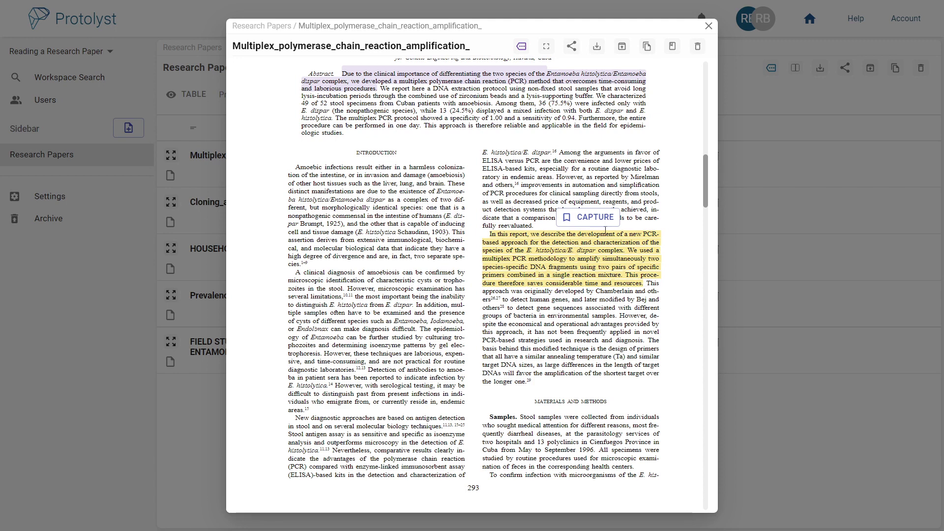
click(598, 218)
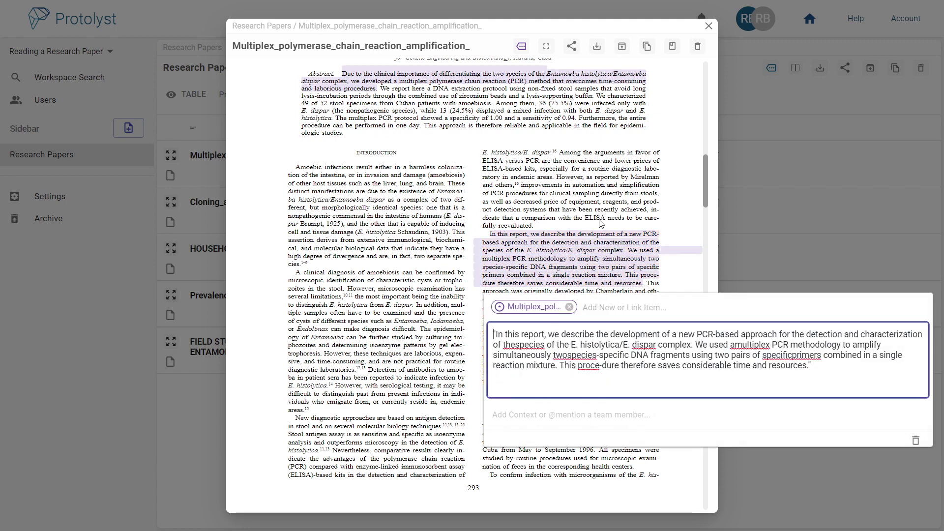
text(Key Output)
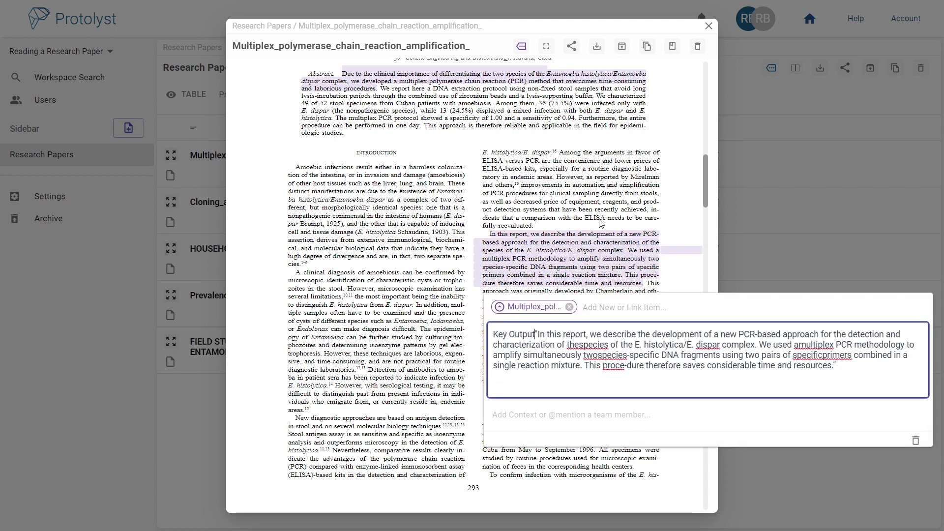
text(s)
key(Return)
key(Return)
click(601, 224)
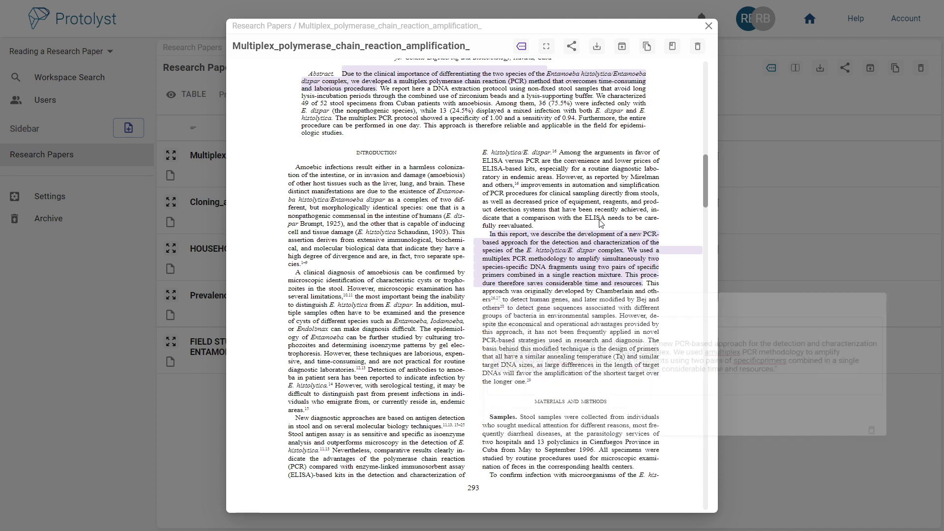
Step: Skim the Materials and Methods and Results sections of the paper
scroll(590, 227, down, 3)
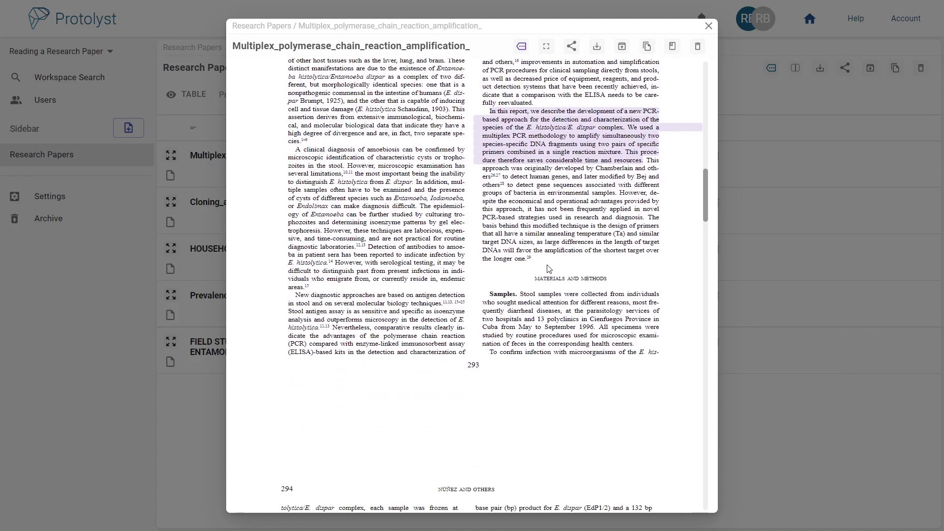
drag(534, 279, 608, 277)
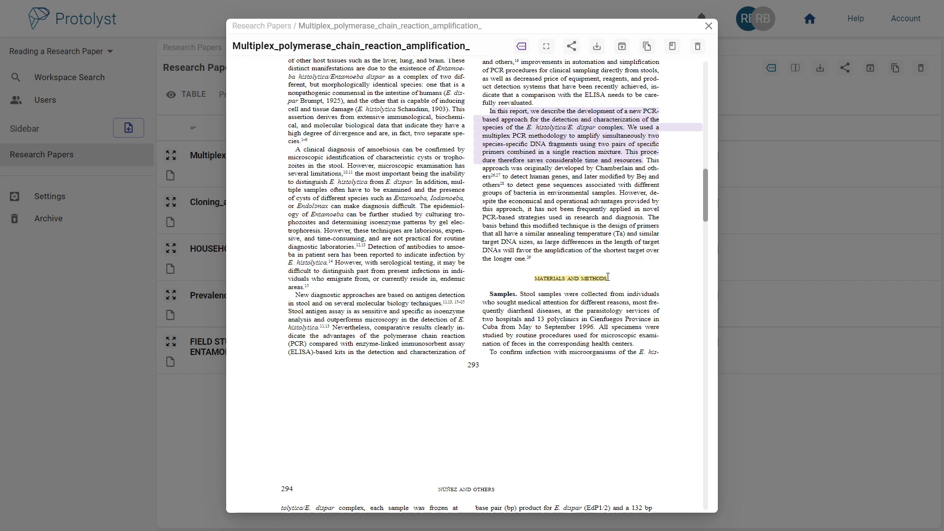
click(566, 322)
scroll(566, 322, down, 8)
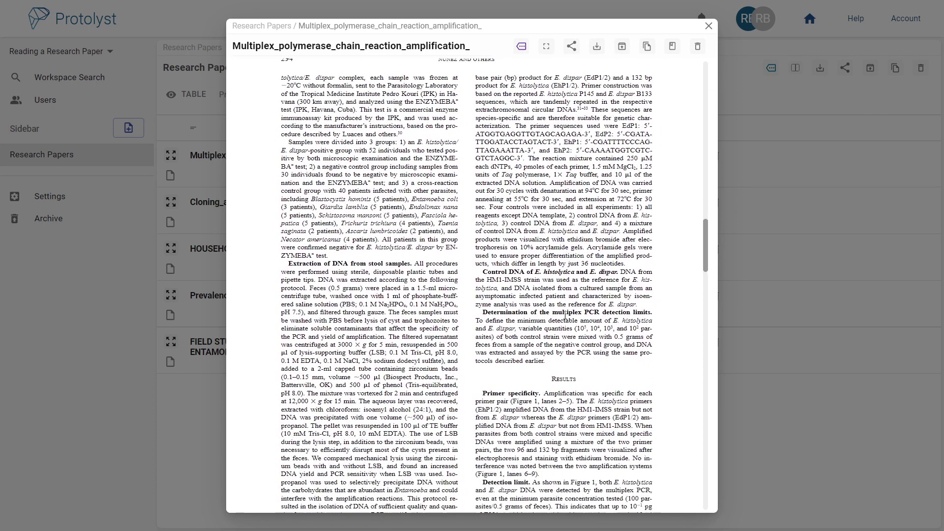
scroll(566, 317, down, 4)
scroll(564, 313, down, 3)
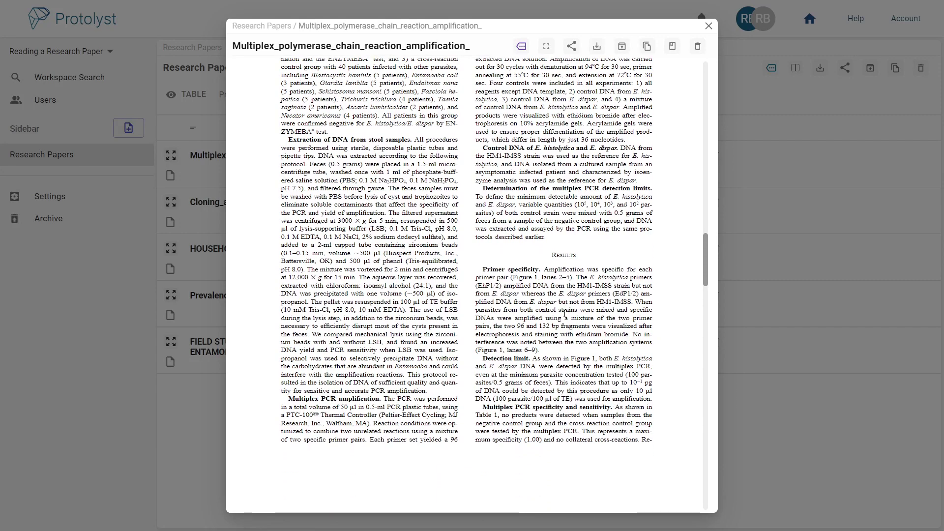
scroll(566, 318, down, 1)
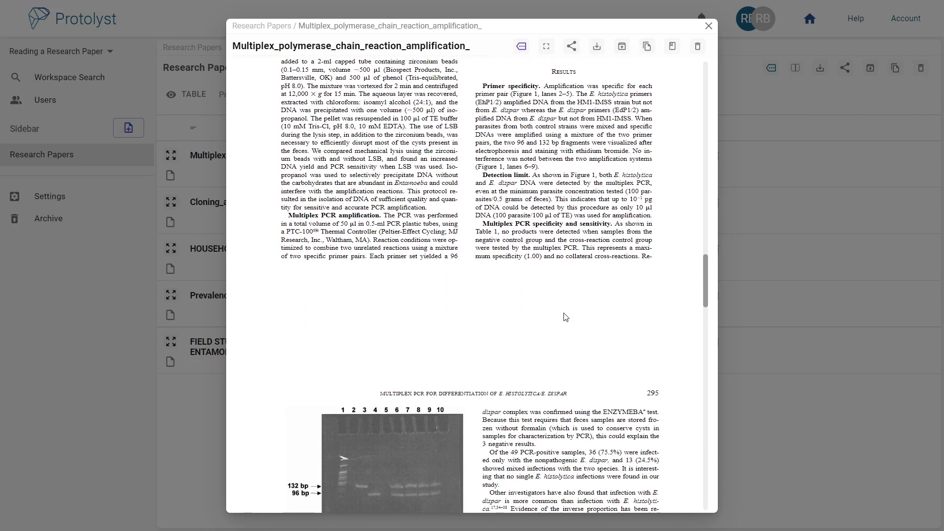
Step: Capture the Discussion passage from "The protocols are fast and simple" to "expensive and laborious" as a note headed "Key Findings"
scroll(565, 317, down, 7)
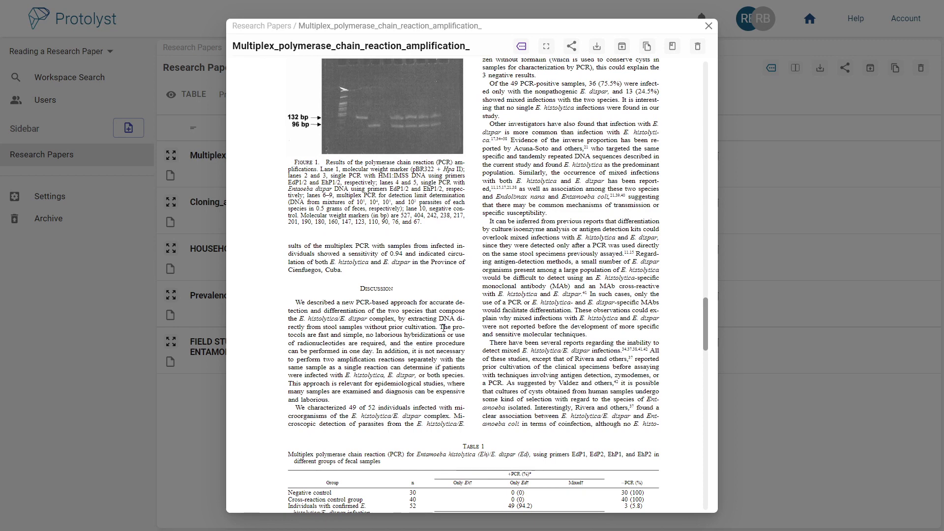
drag(441, 328, 369, 397)
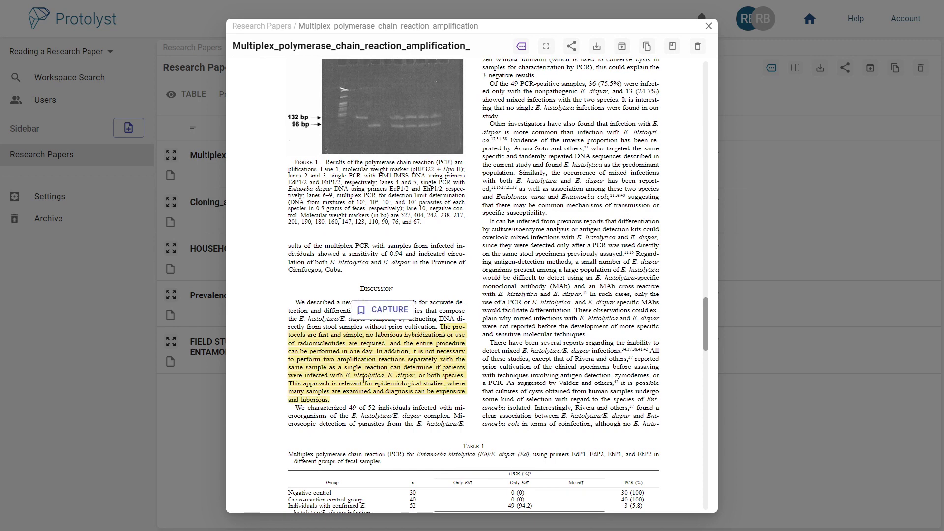
click(393, 311)
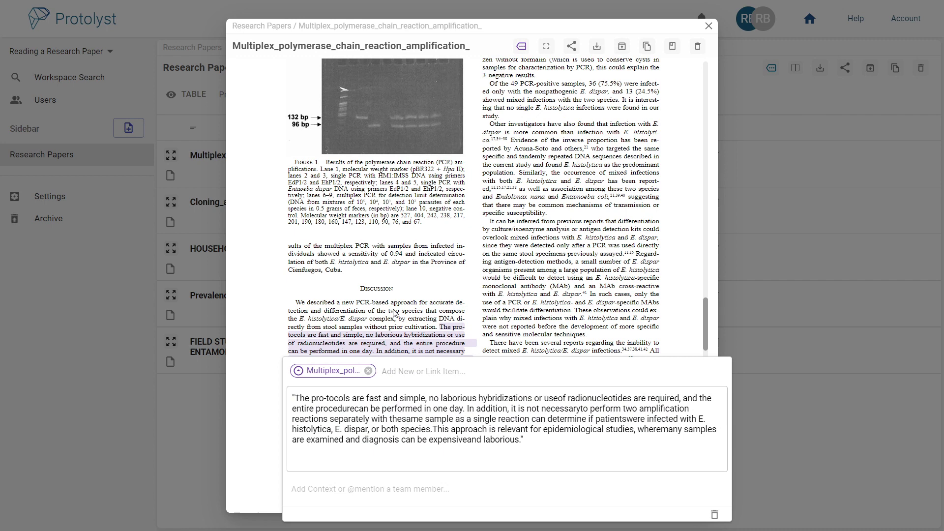
text(Key F)
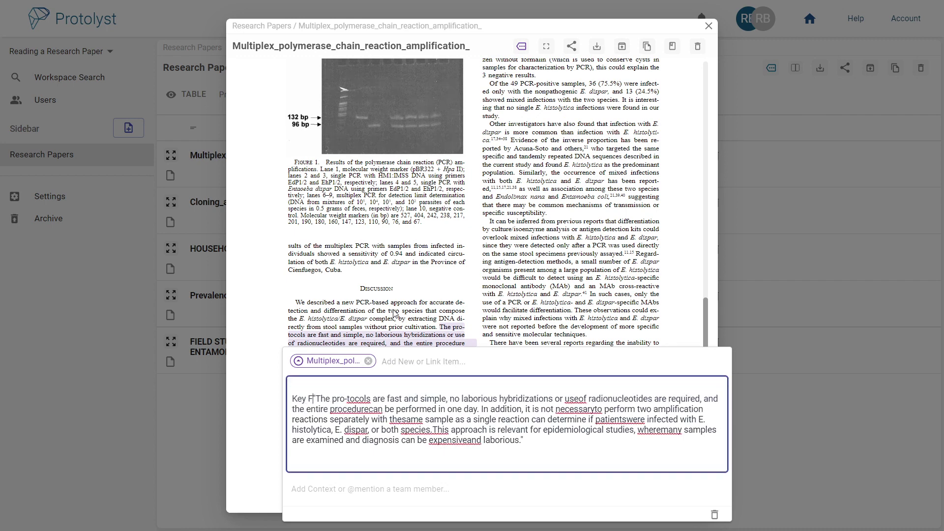
text(indings)
key(Return)
key(Return)
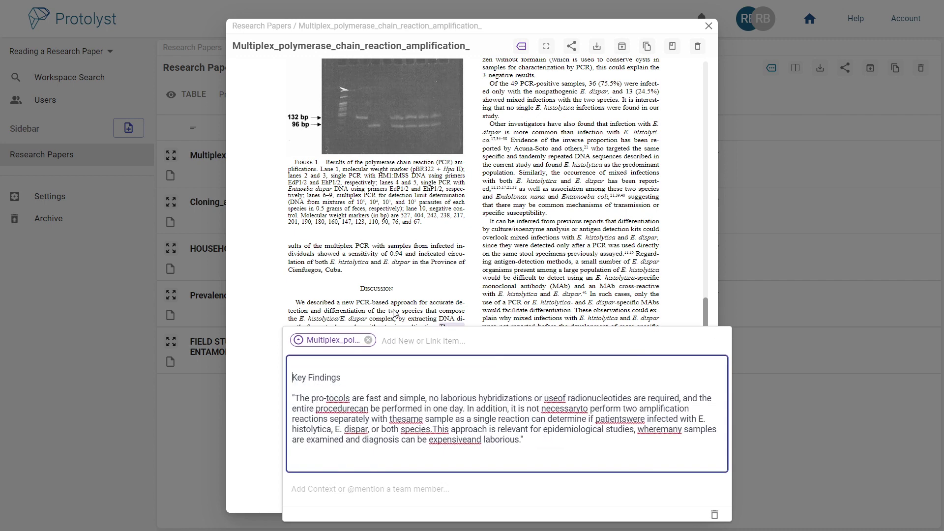
click(465, 279)
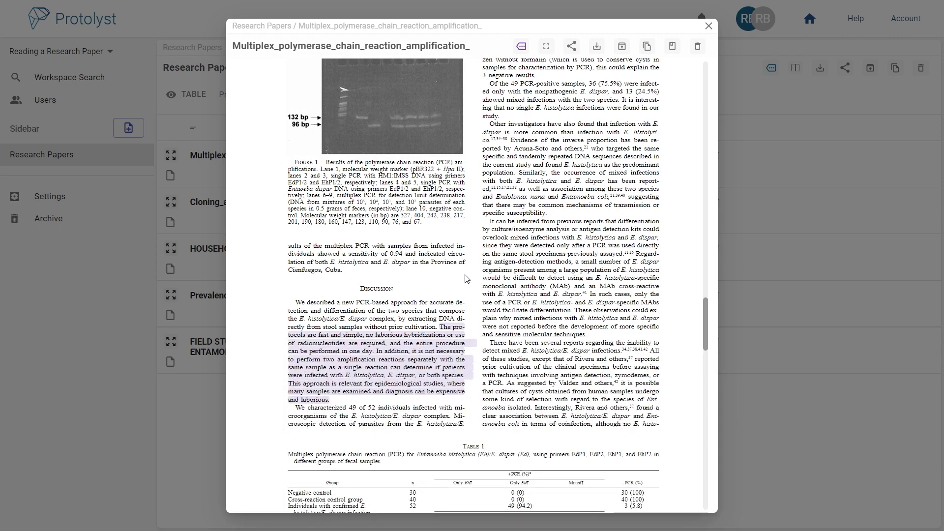
Step: Show the paper's captured Atoms and jump to the source passage of the Motivation note
click(522, 46)
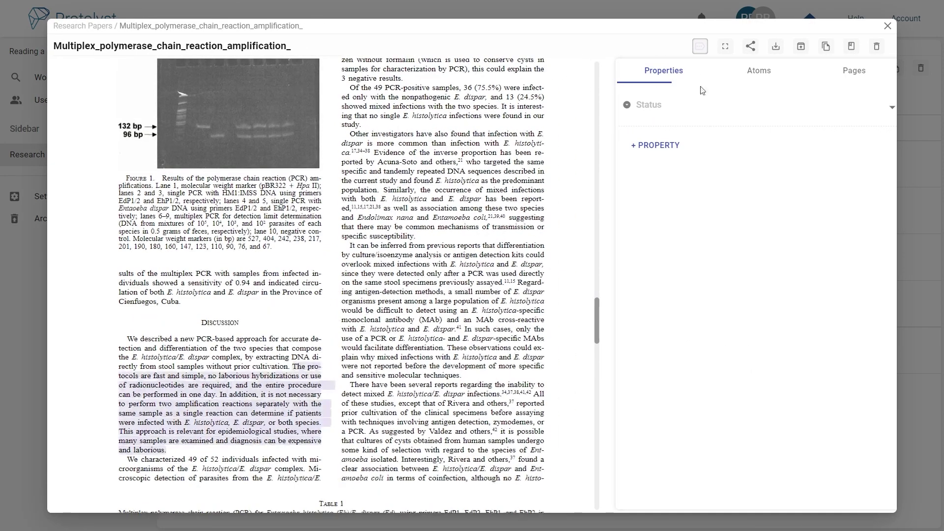
click(760, 79)
scroll(744, 172, down, 1)
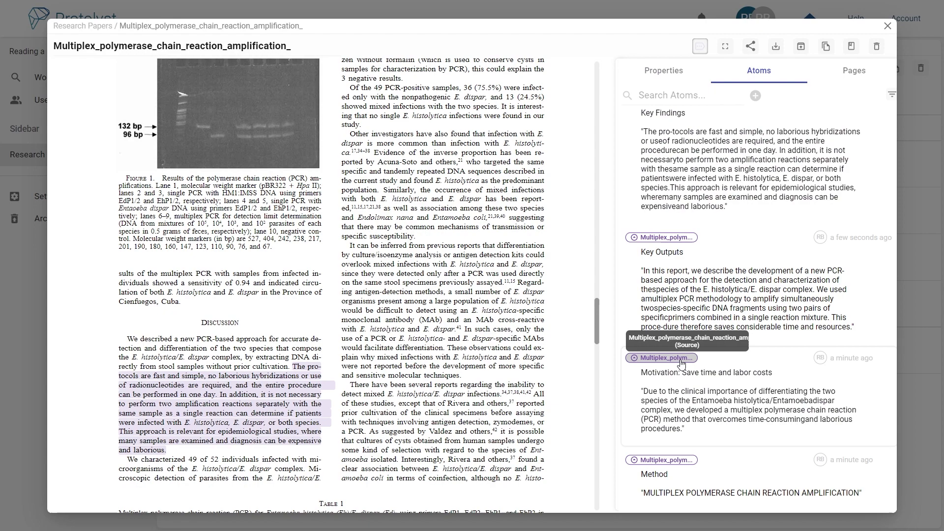
click(681, 362)
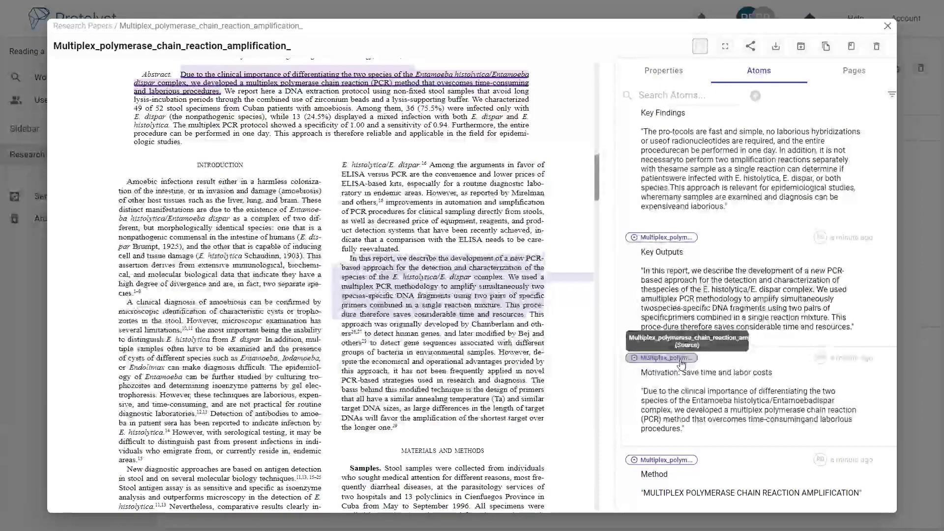
Step: Capture the Materials and Methods sentence "All patients in this group were confirmed negative" as a note headed "Accuracy of this test?"
scroll(307, 248, up, 1)
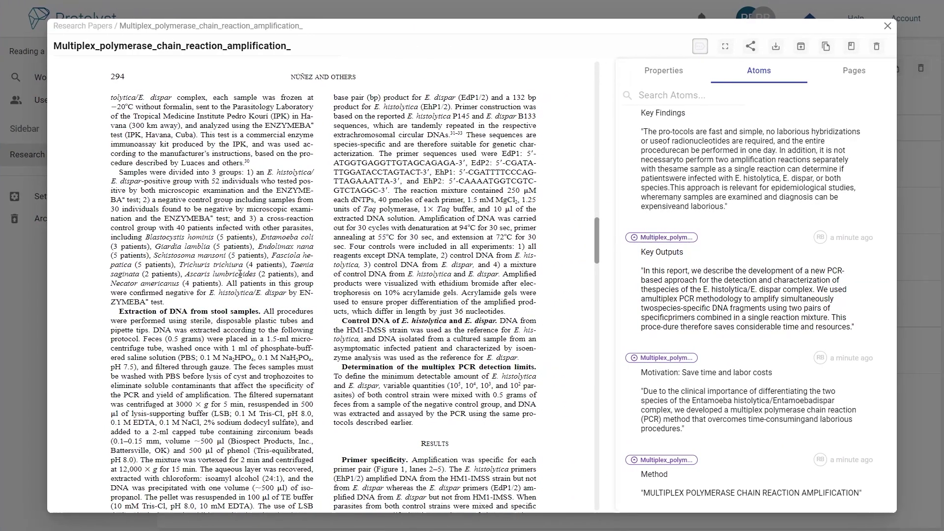
drag(228, 283, 166, 302)
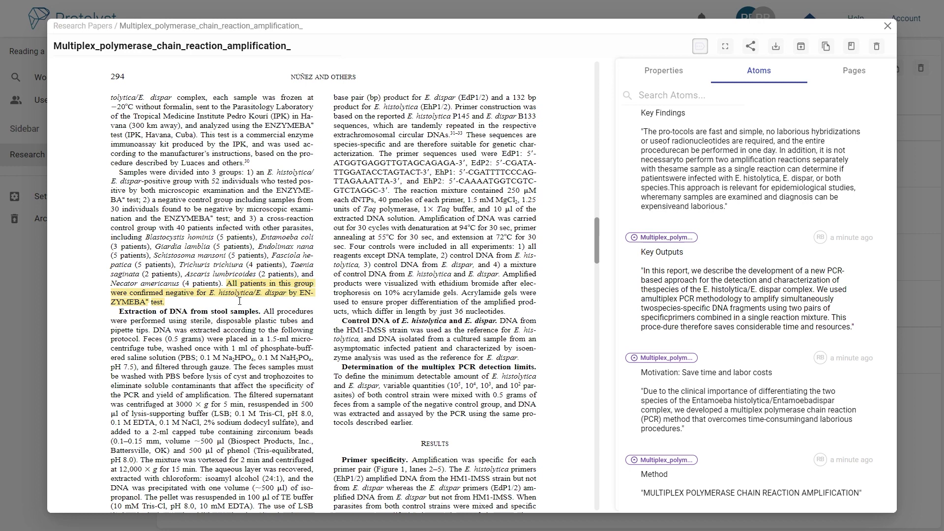
click(223, 266)
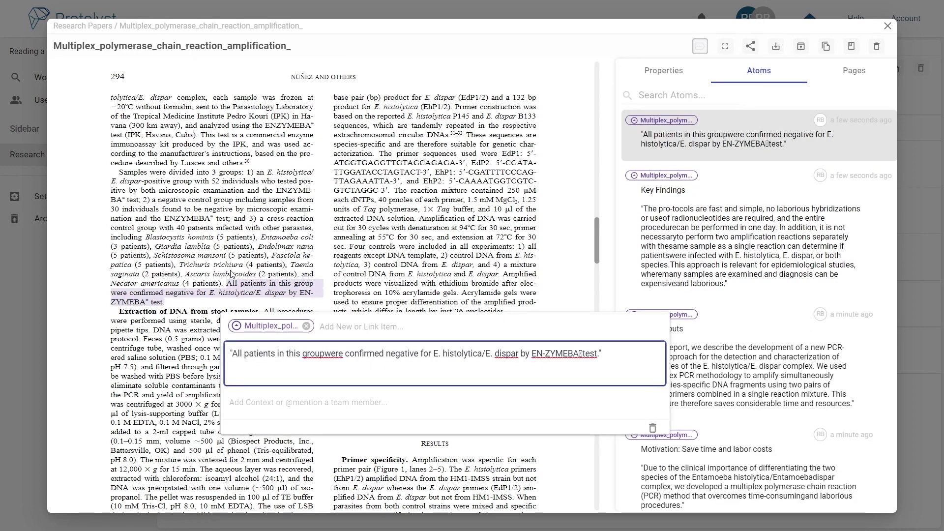
text(Accuracy of )
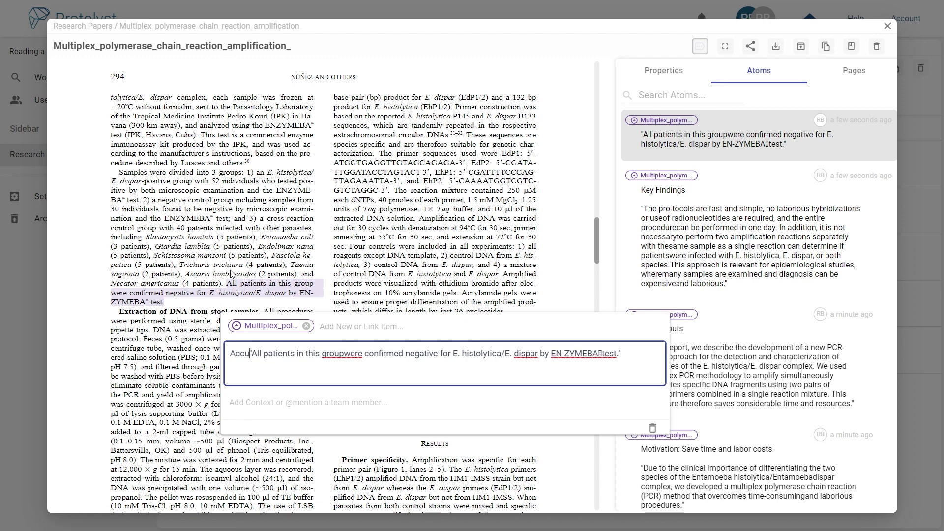
text(this test?)
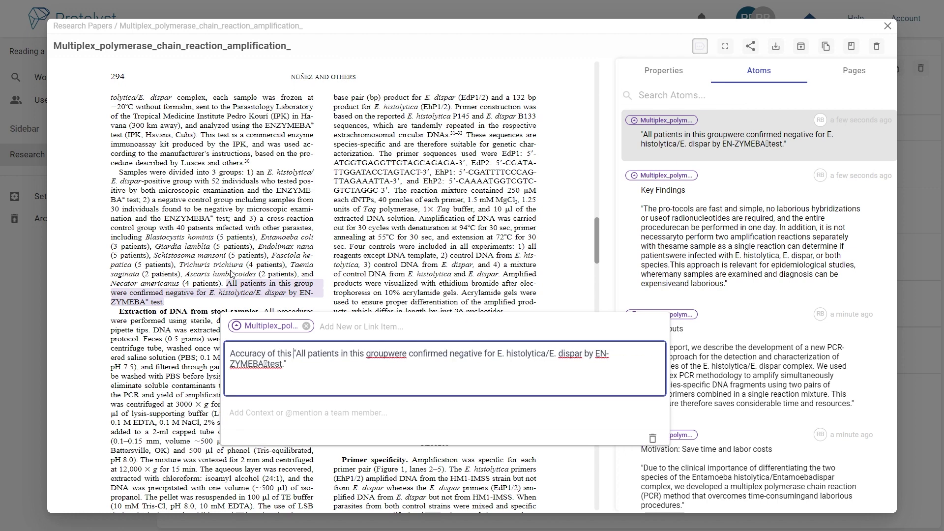
key(Return)
key(Return)
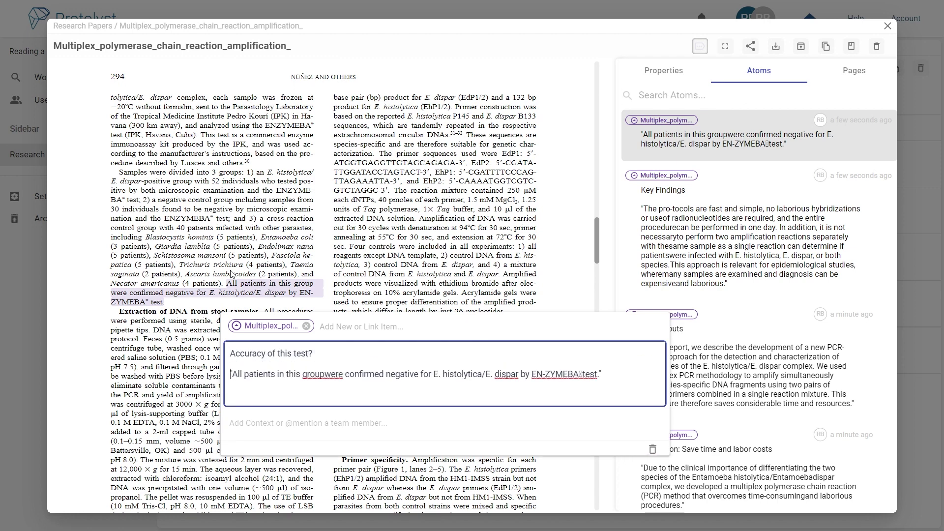
Step: Link the accuracy note to the Limitation page and correct "groupwere" to "group were" in its quoted text
click(343, 327)
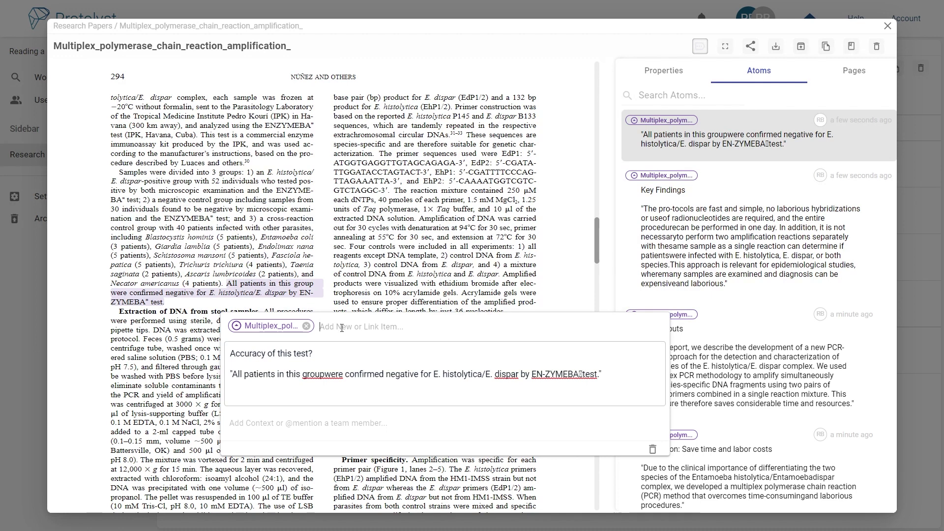
text(Limi)
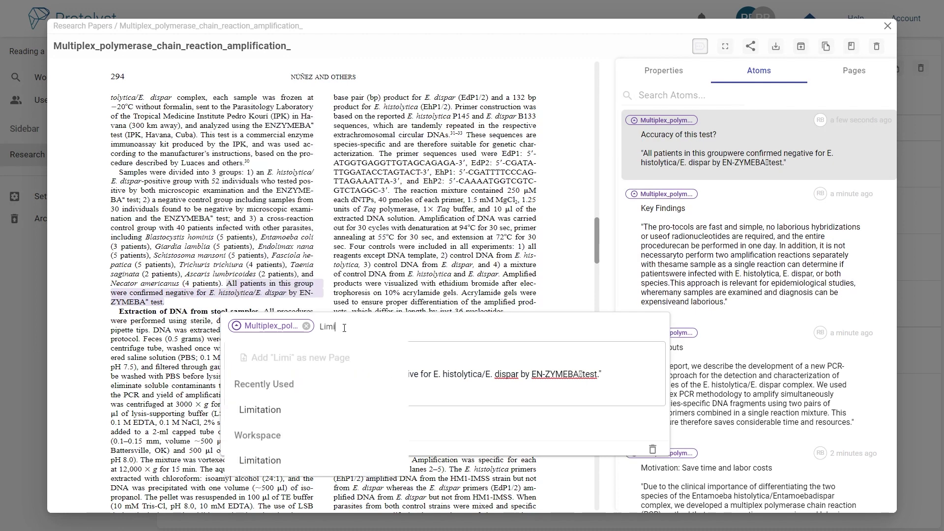
text(tation)
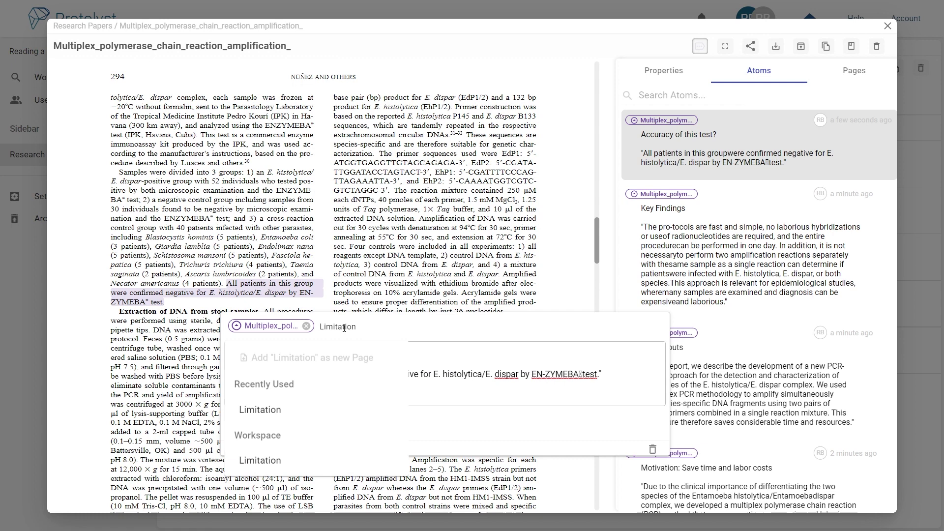
click(329, 406)
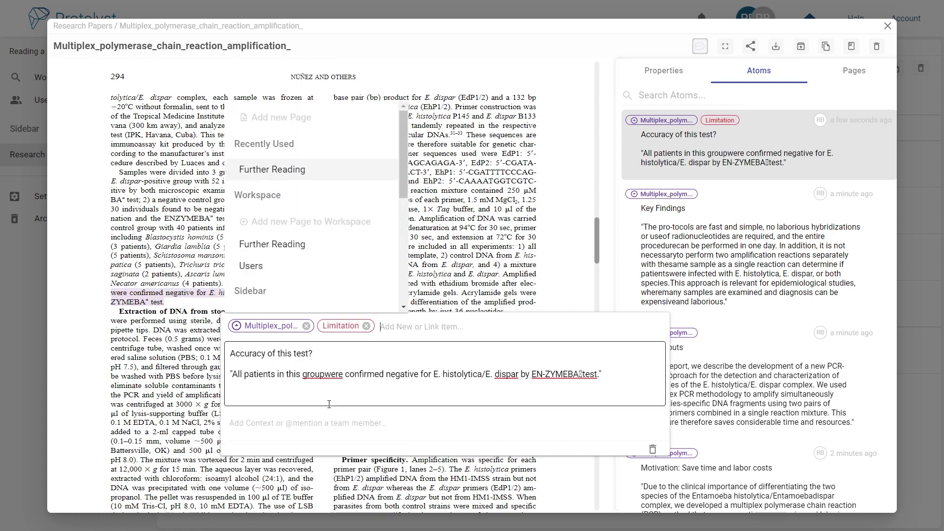
click(327, 374)
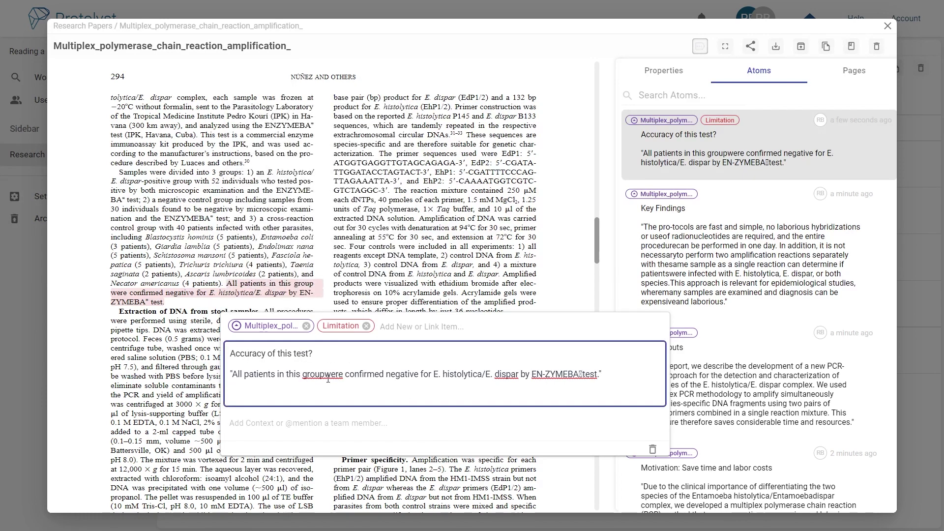
click(387, 289)
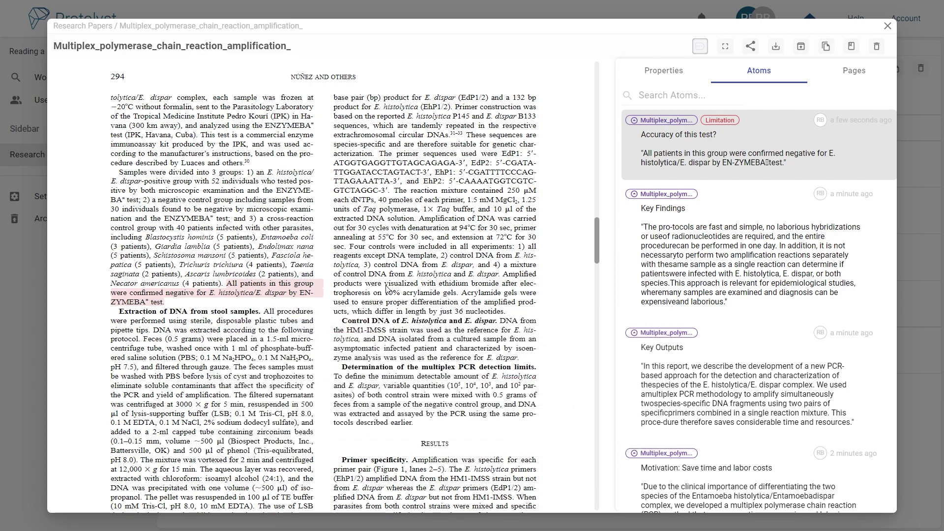
Step: Capture reference 30 on the ENZYMEBA test from the reference list as a note linked to the Further Reading page
scroll(369, 293, down, 8)
scroll(359, 296, down, 15)
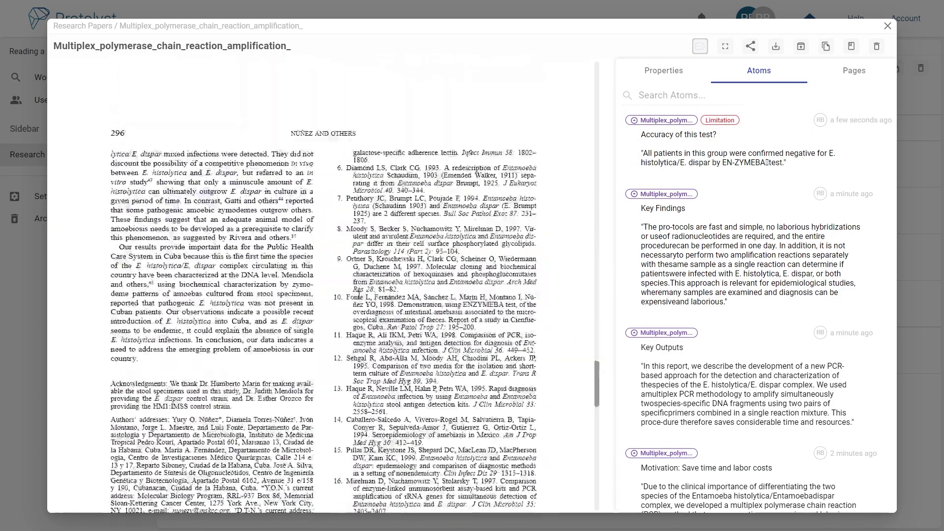
scroll(359, 295, down, 3)
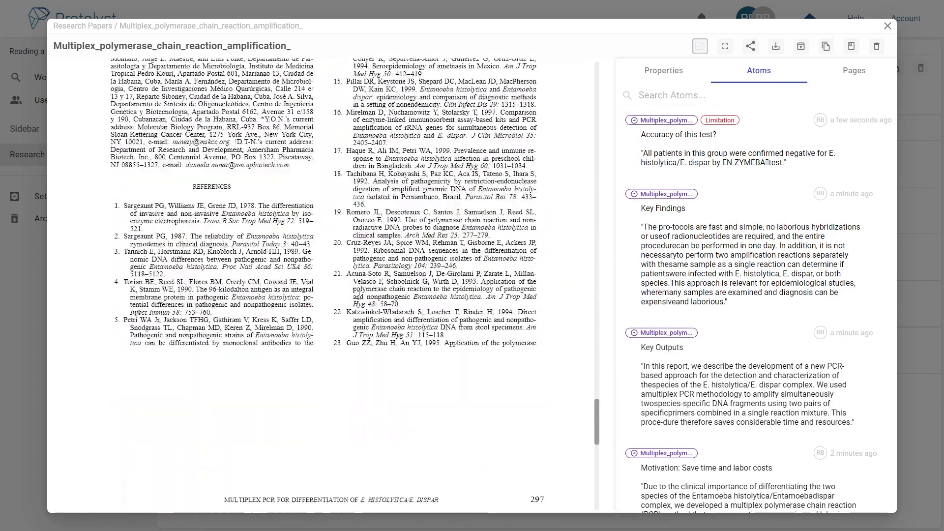
scroll(359, 296, down, 10)
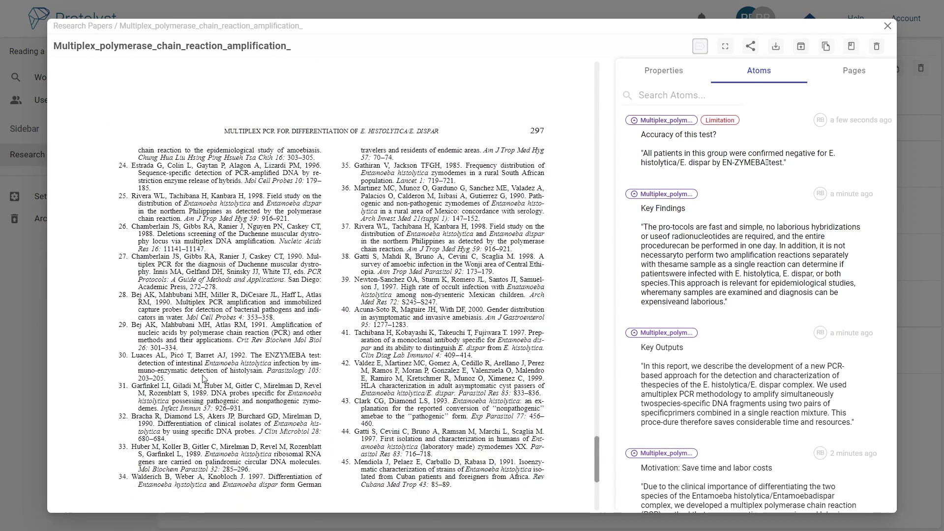
drag(203, 378, 141, 357)
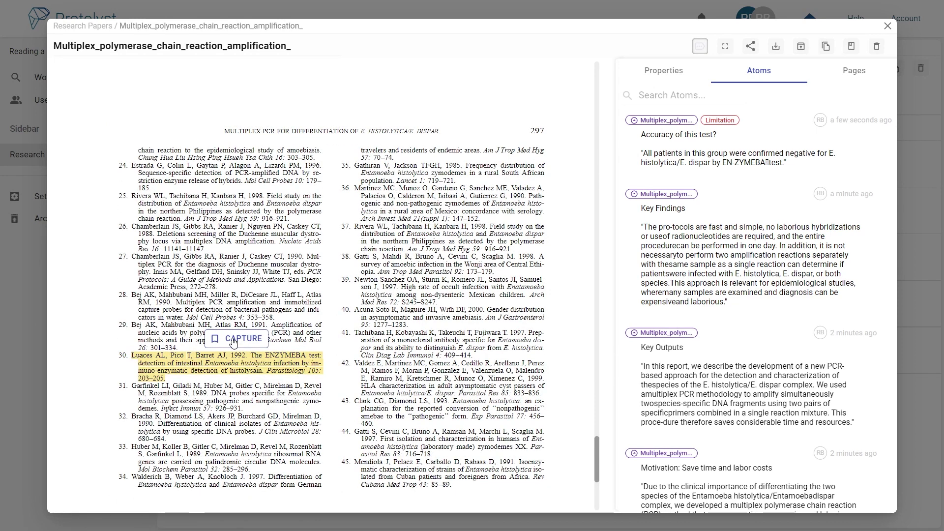
click(241, 345)
text(Further)
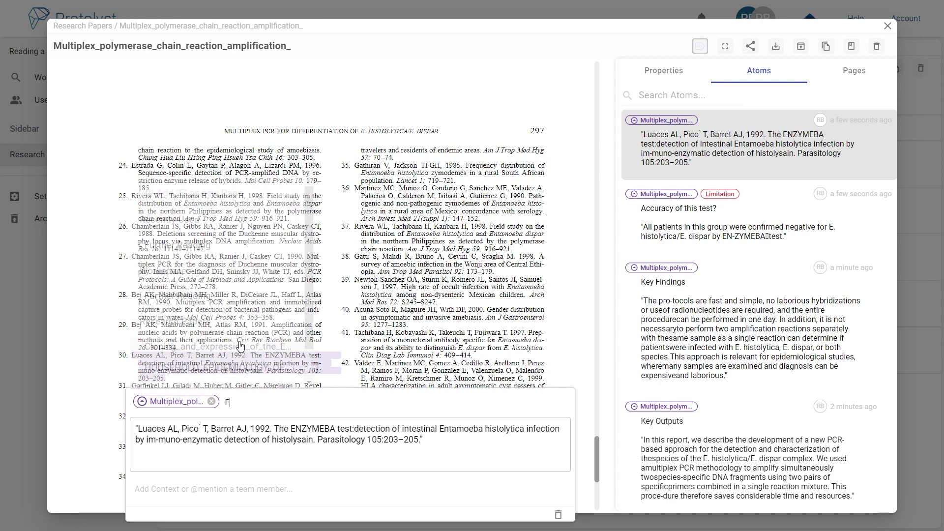
click(238, 322)
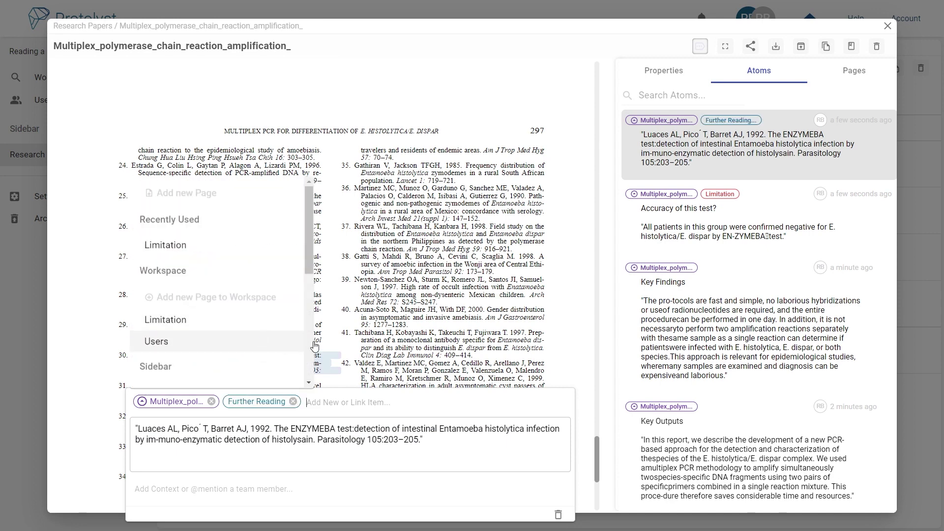
click(411, 343)
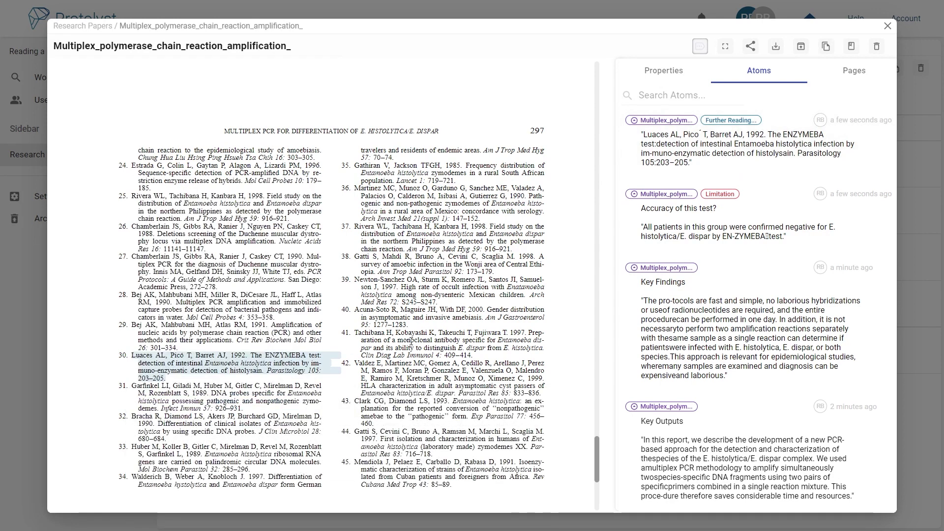
Step: Return to the start of the paper, search its Atoms for "PCR", and clear the search
scroll(408, 341, up, 10)
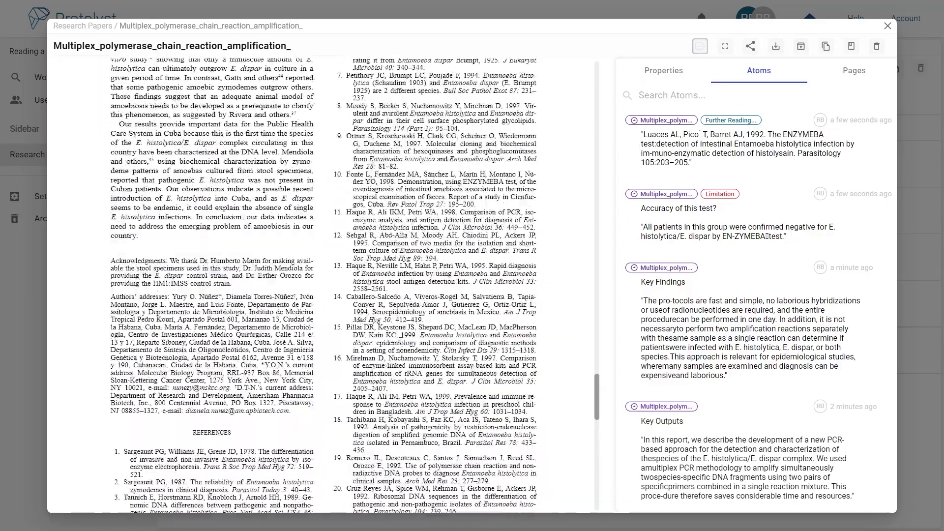
scroll(400, 343, up, 15)
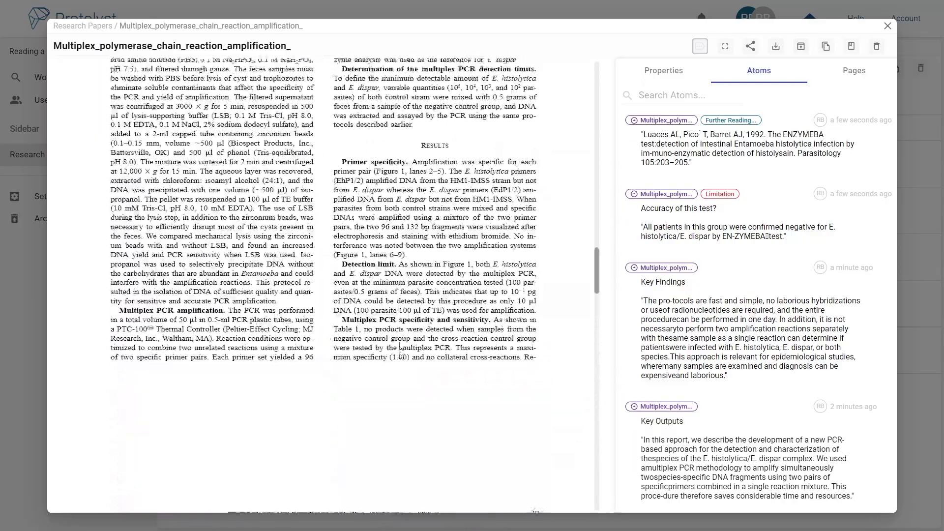
scroll(401, 343, up, 5)
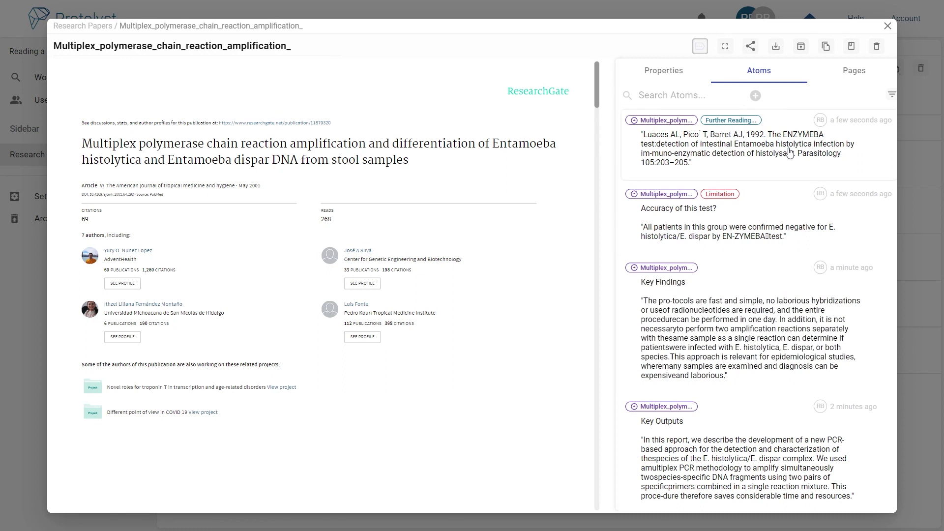
click(709, 97)
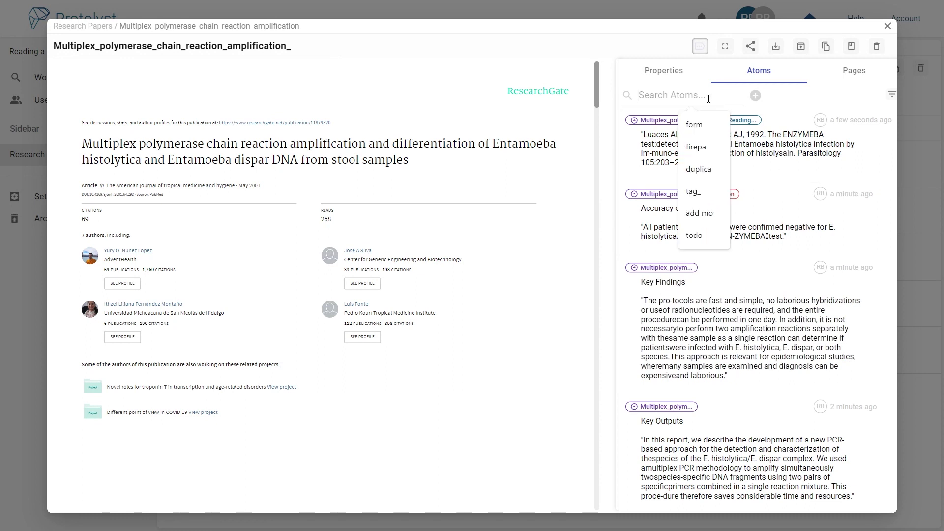
text(PCR)
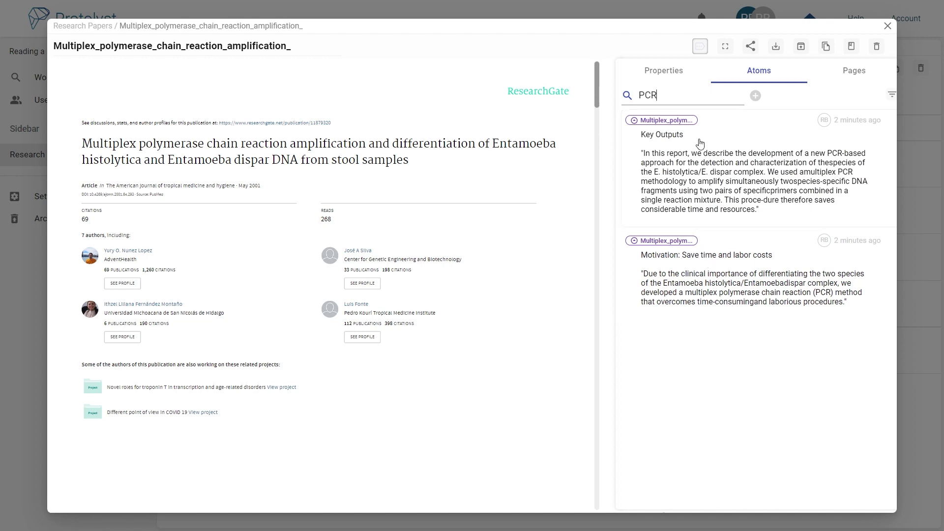
drag(696, 93, 636, 93)
key(BackSpace)
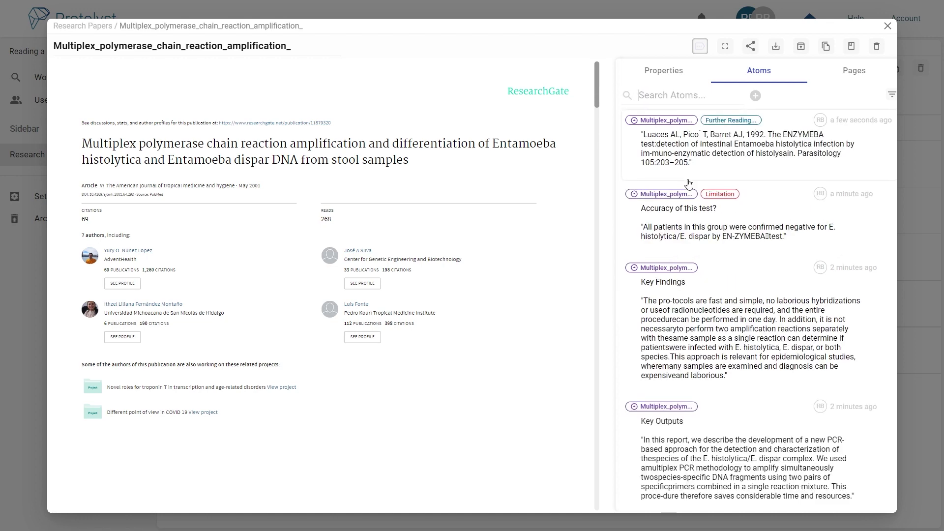
Step: Close the paper and set the status of Multiplex_polymerase_chain_reaction_amplification_ to Read in the Research Papers table
click(32, 308)
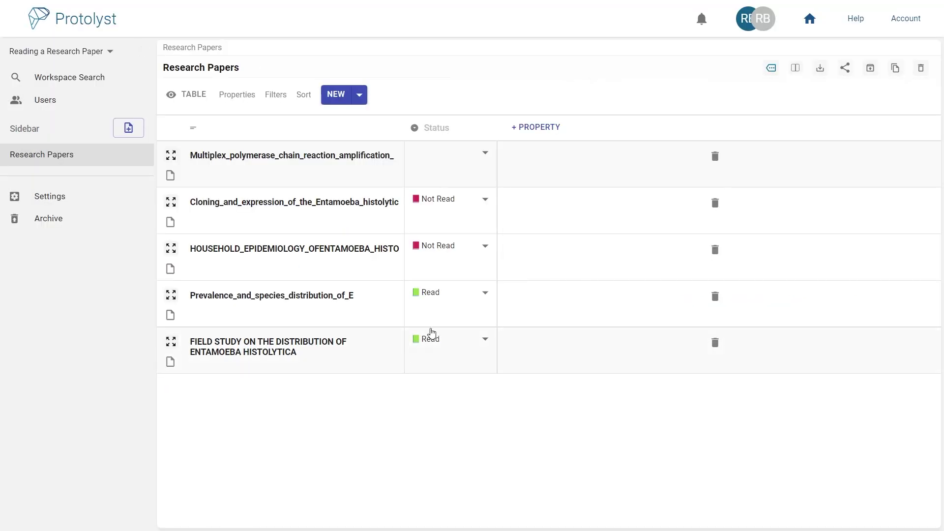
click(487, 154)
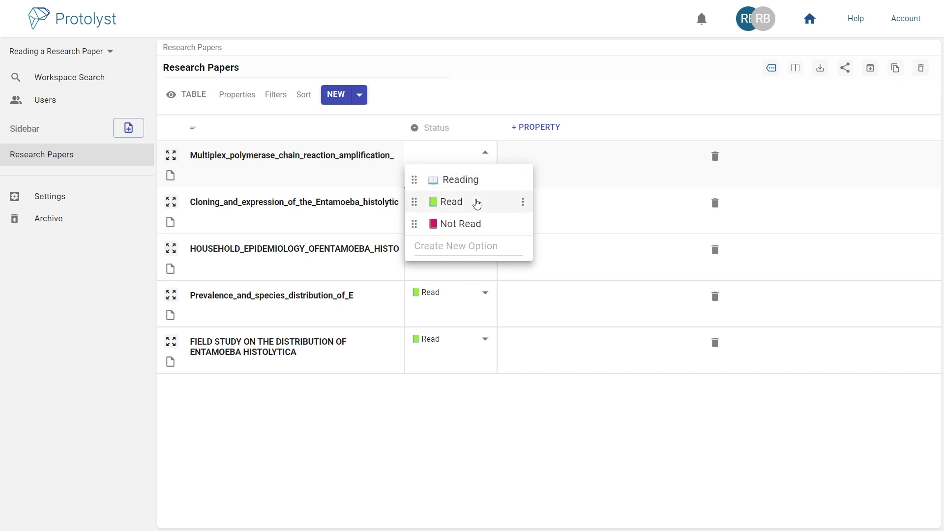
click(480, 202)
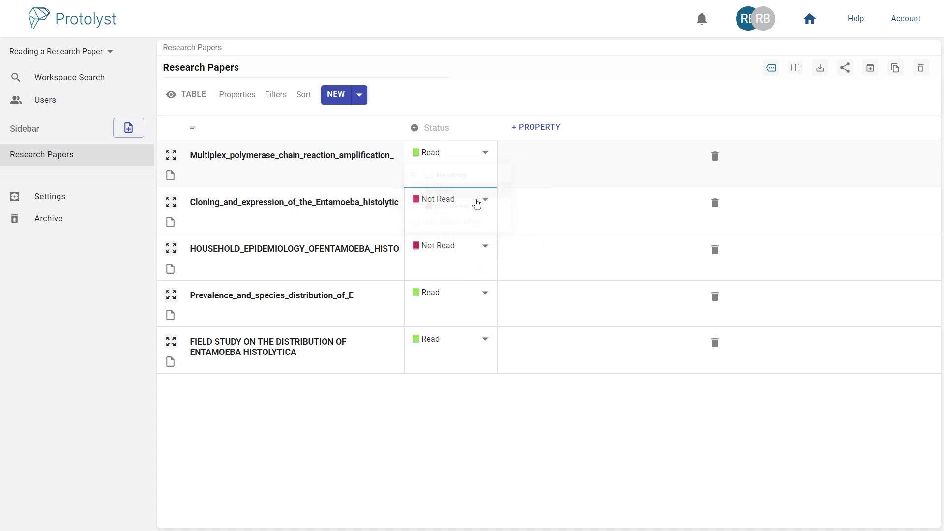
Step: Add an Atoms property column to the Research Papers table, filtered by the linked page Further Reading
click(538, 128)
click(555, 211)
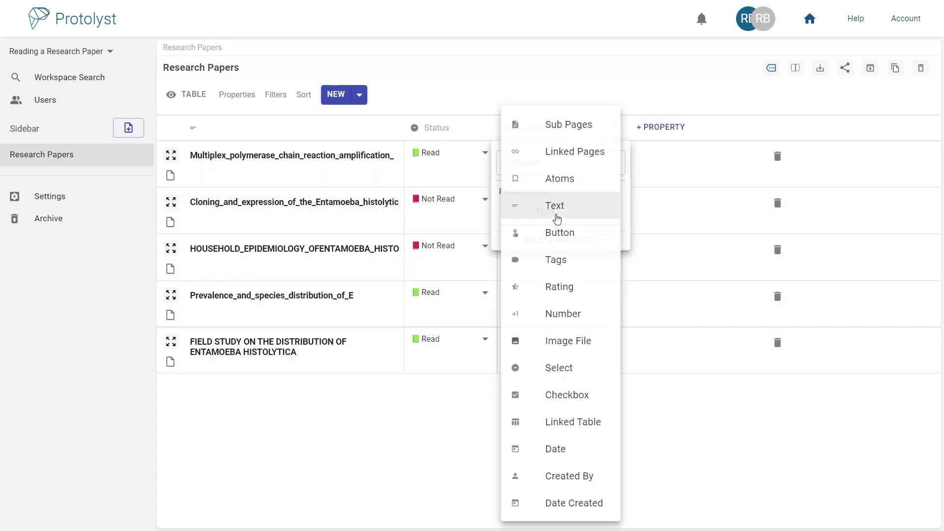
click(556, 182)
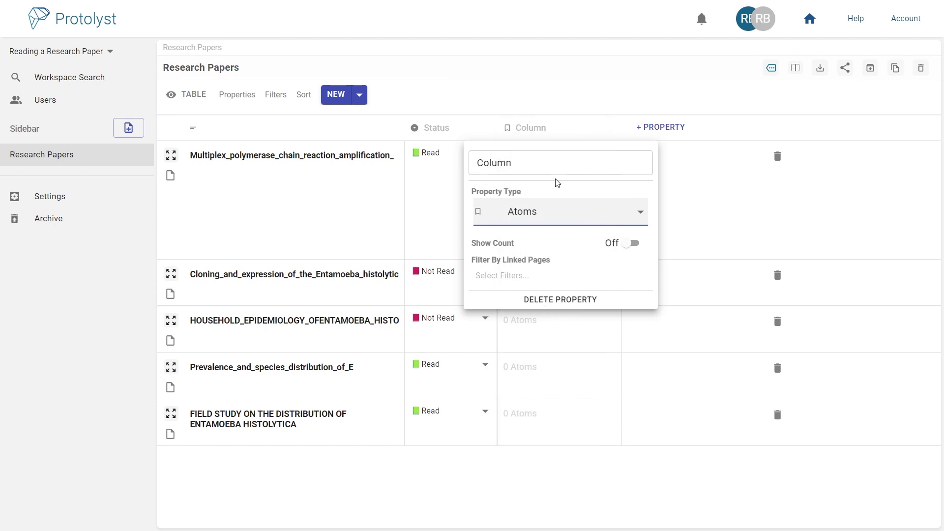
click(535, 280)
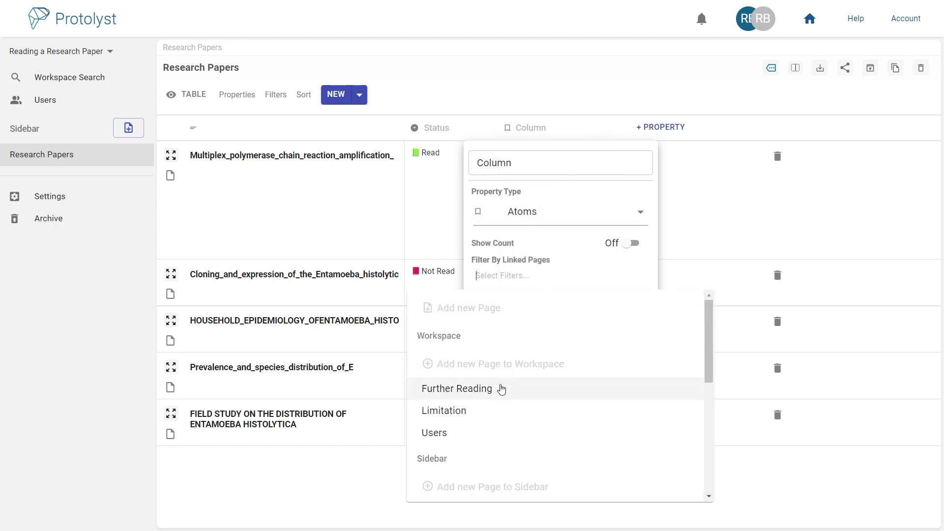
click(501, 389)
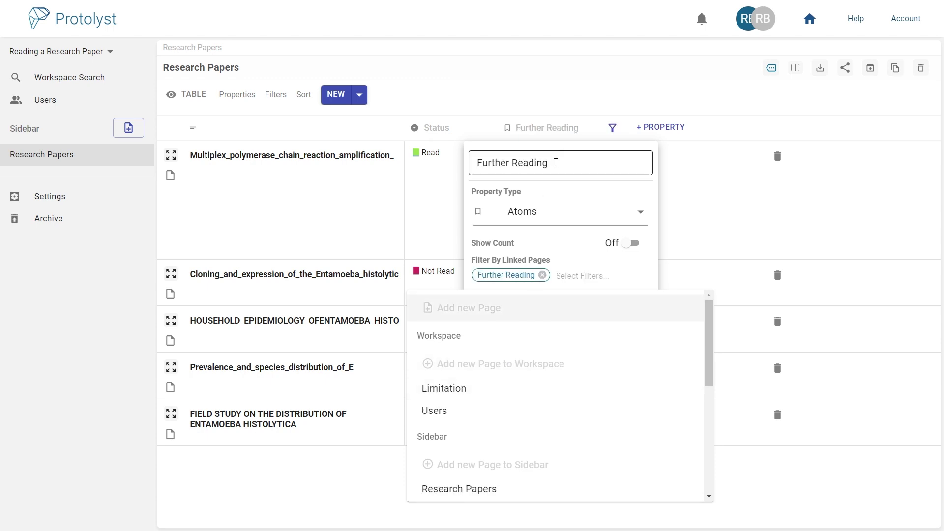
click(568, 98)
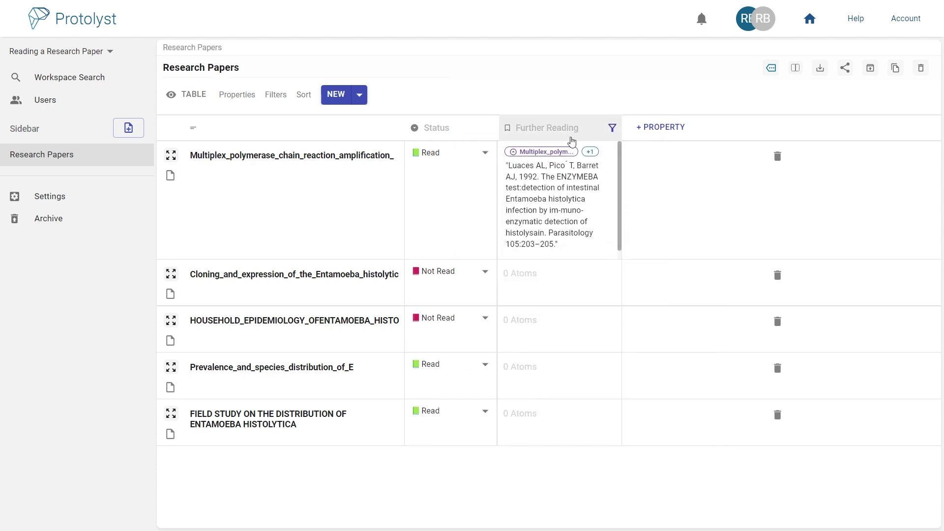